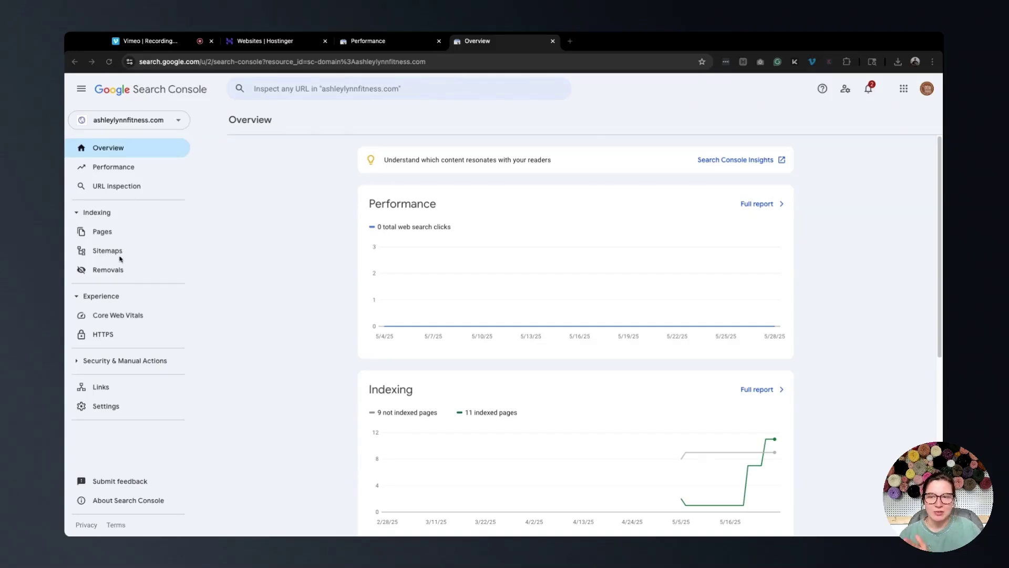
Place the cursor in the Sitemaps report's 'Enter sitemap URL' field to begin the site's address.
click(113, 255)
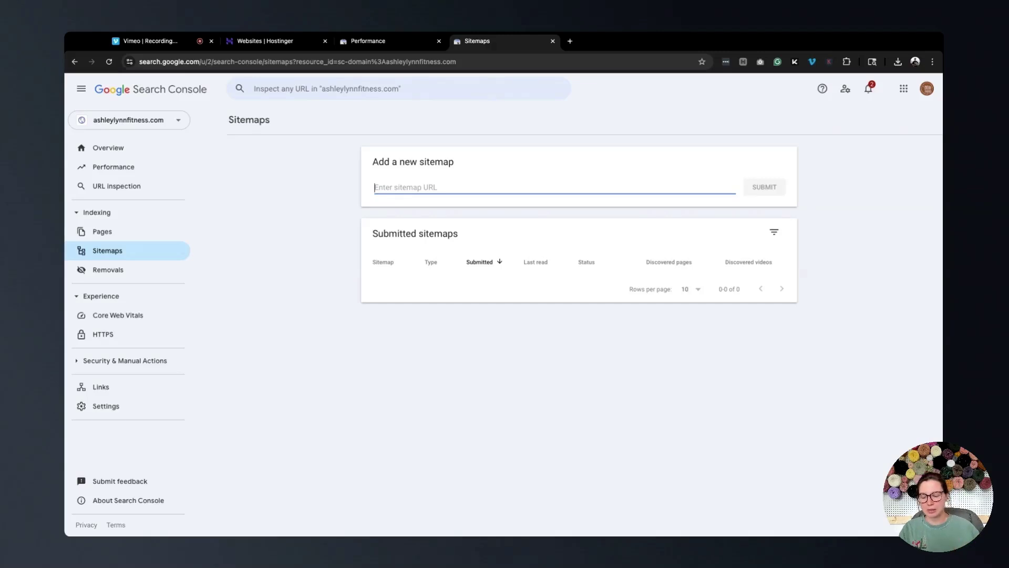
Submit the domain/sitemap.xml address without https, then dismiss the 'Invalid sitemap address' warning.
text(ashl)
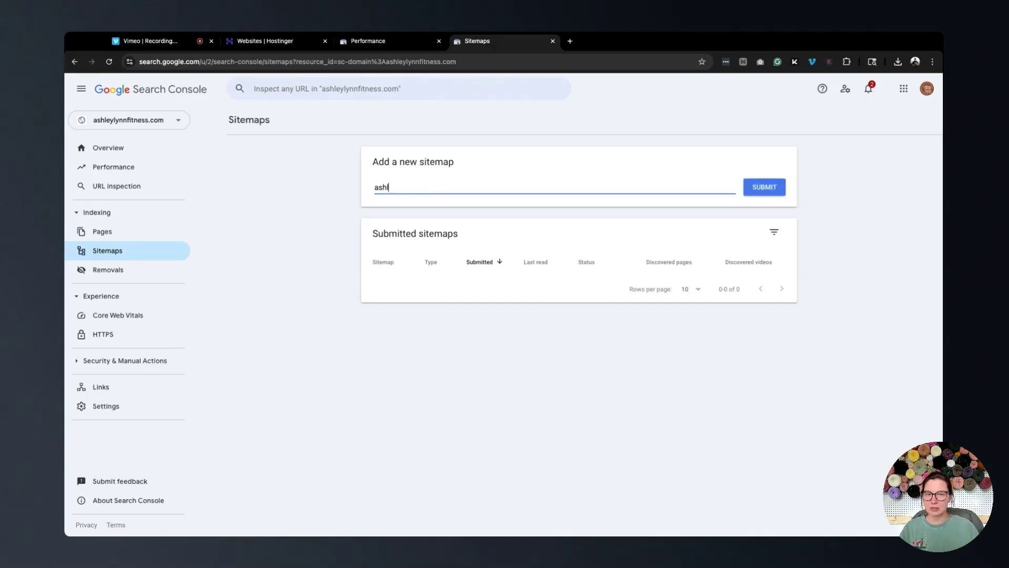
text(eylynnfitness.com/sitemap.)
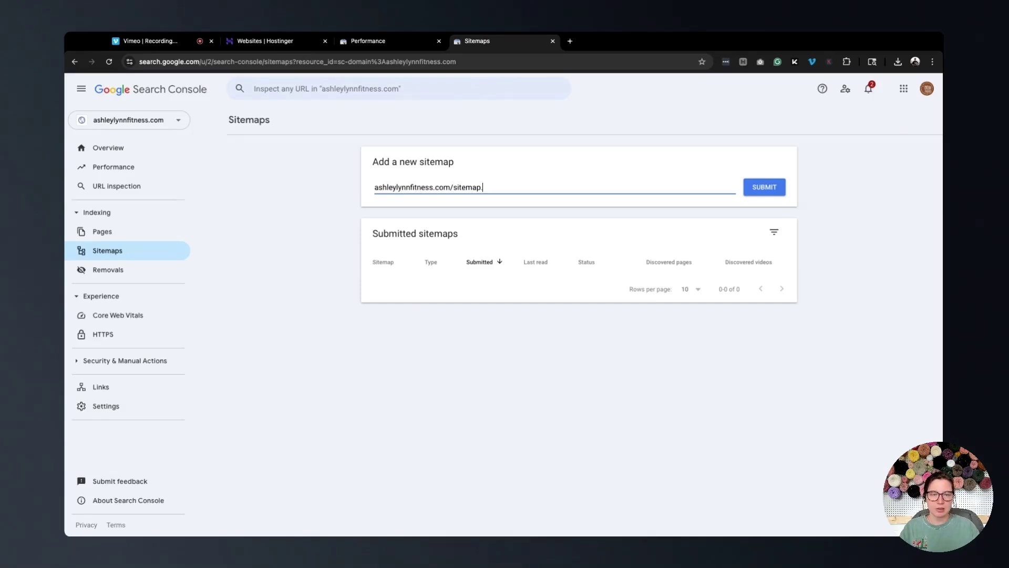
text(xml)
key(BackSpace)
key(BackSpace)
key(BackSpace)
text(xml)
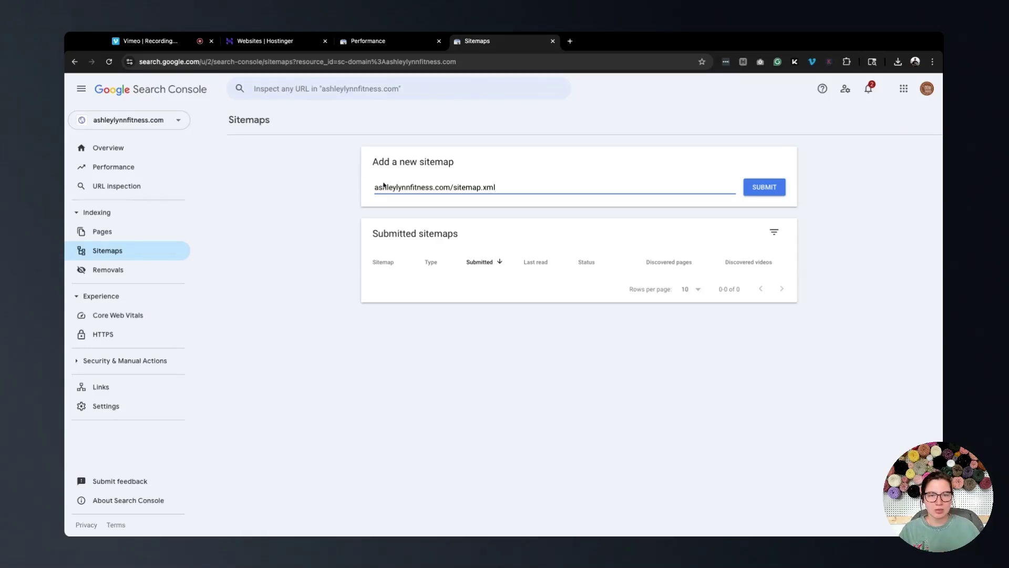
click(764, 188)
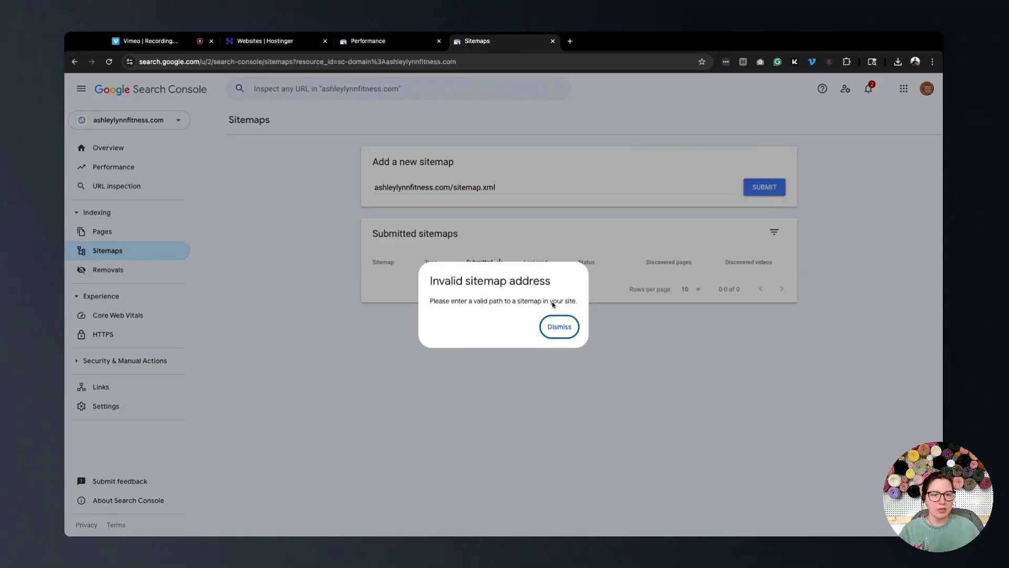
click(559, 326)
click(376, 188)
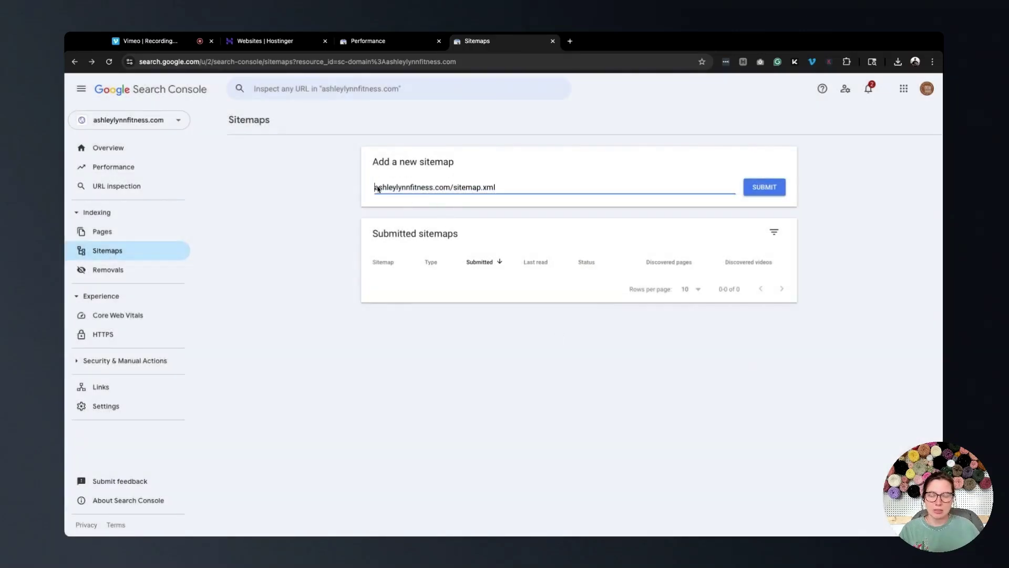
text(htt)
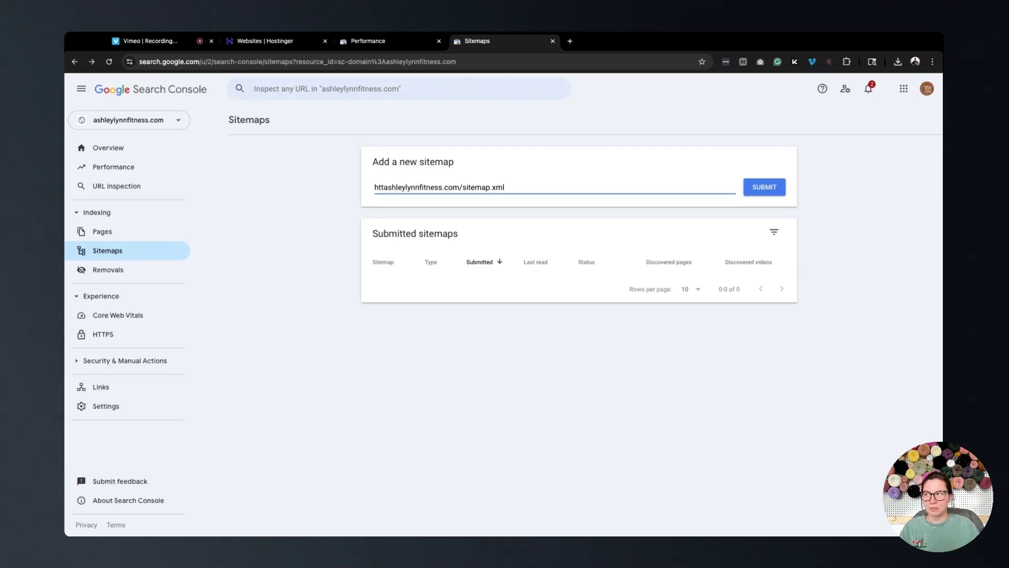
text(ps)
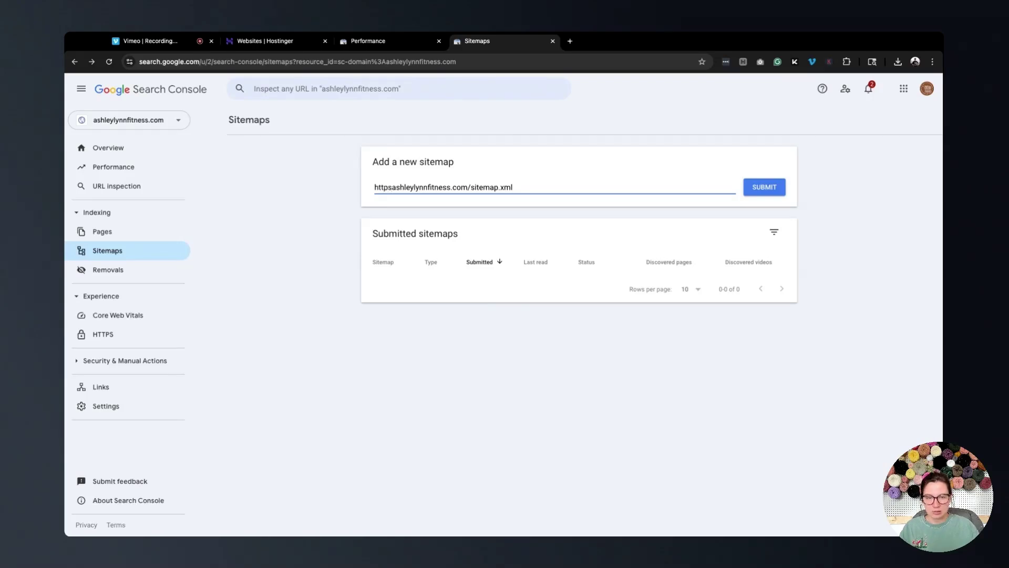
text(://)
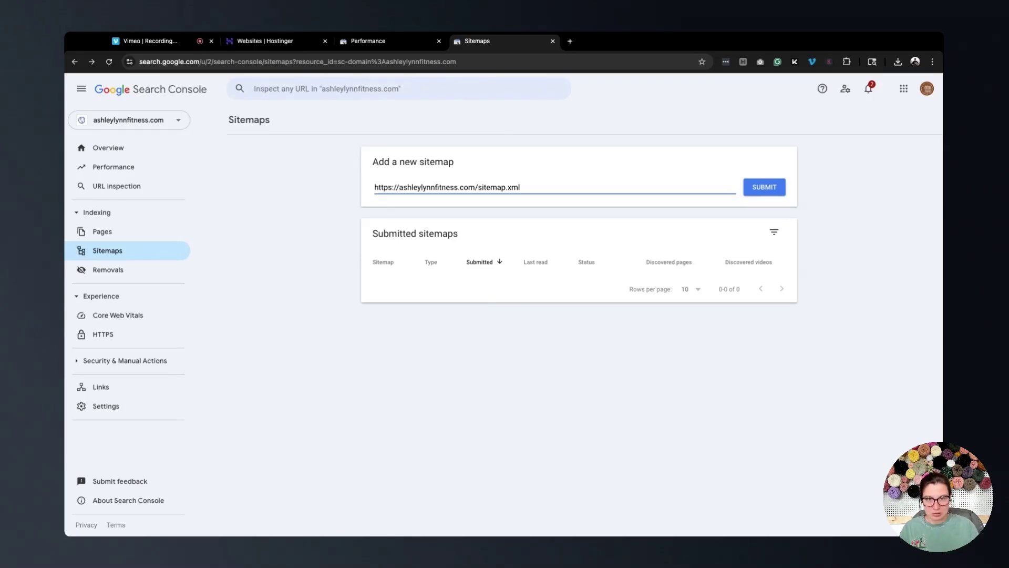
click(771, 192)
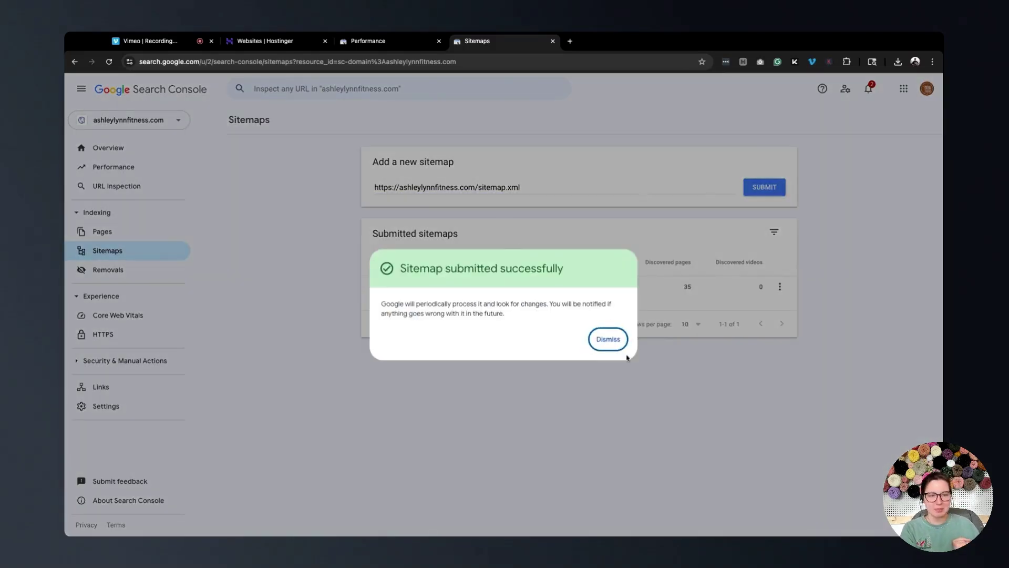
Dismiss the success confirmation, leaving the sitemap listed with Success status and 35 discovered pages.
click(622, 350)
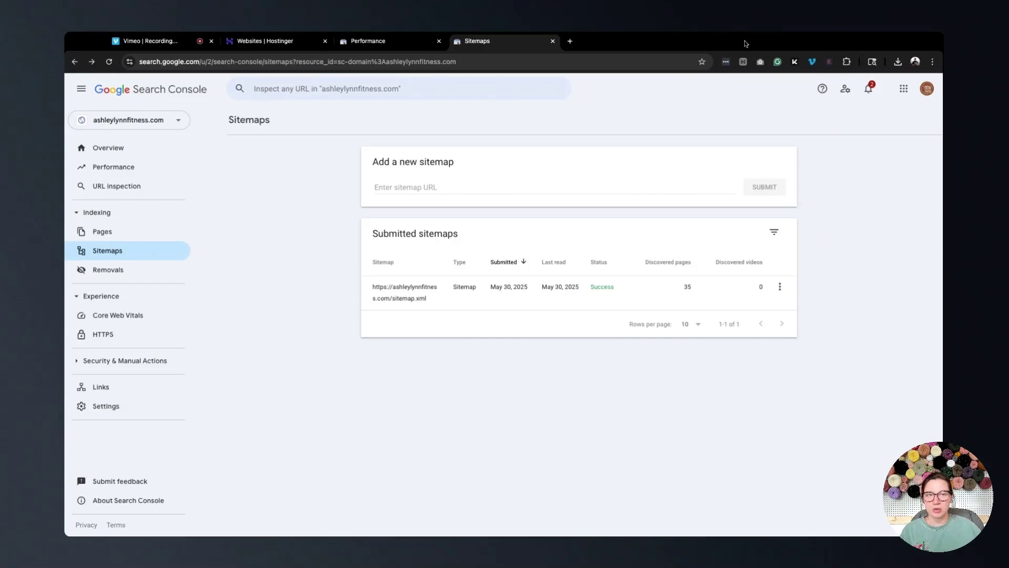
Load the site's /sitemap.xml in a new Chrome tab to view its page URLs.
click(570, 41)
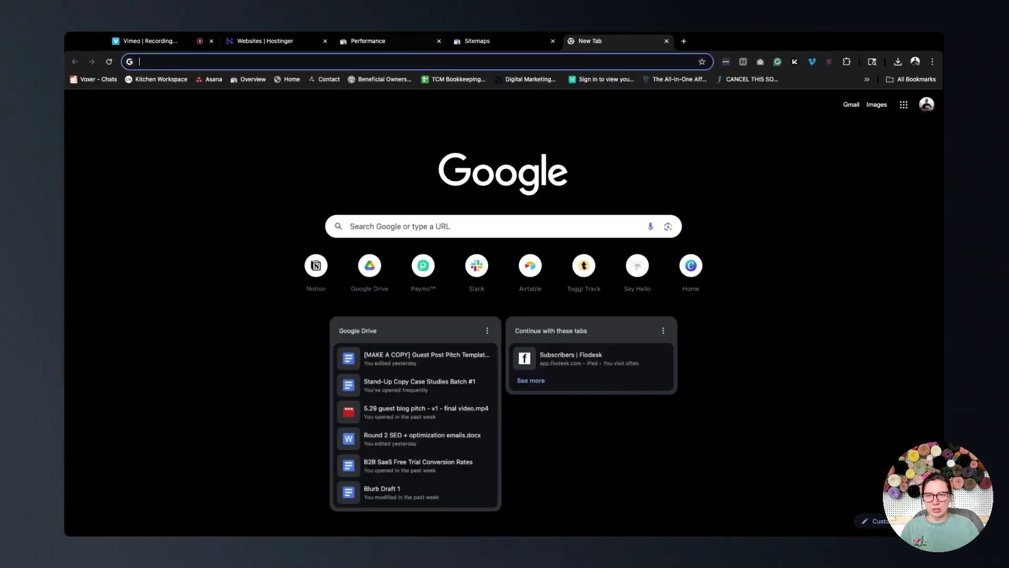
text(ahre)
key(BackSpace)
key(BackSpace)
key(BackSpace)
key(BackSpace)
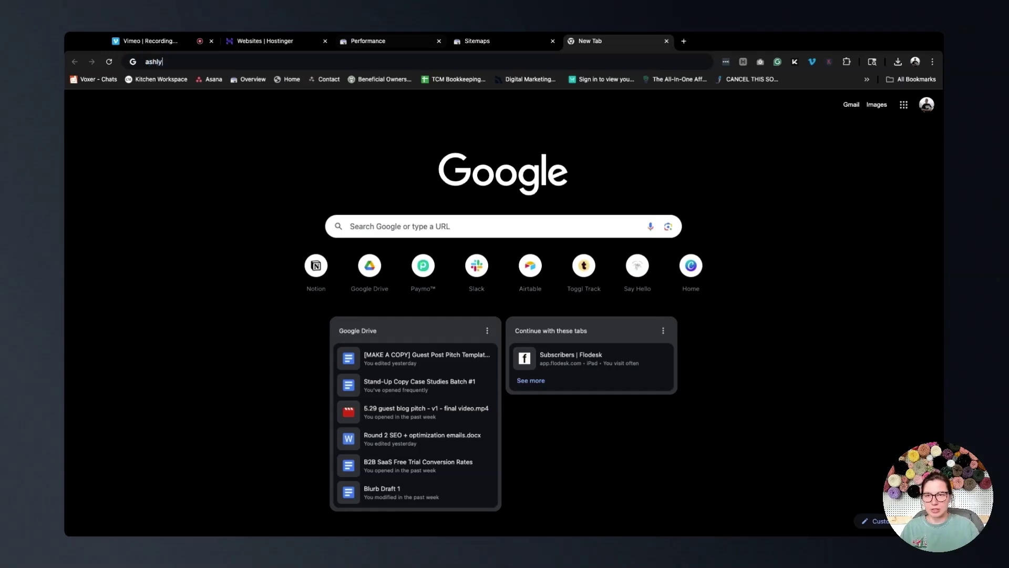
text(shleylynn)
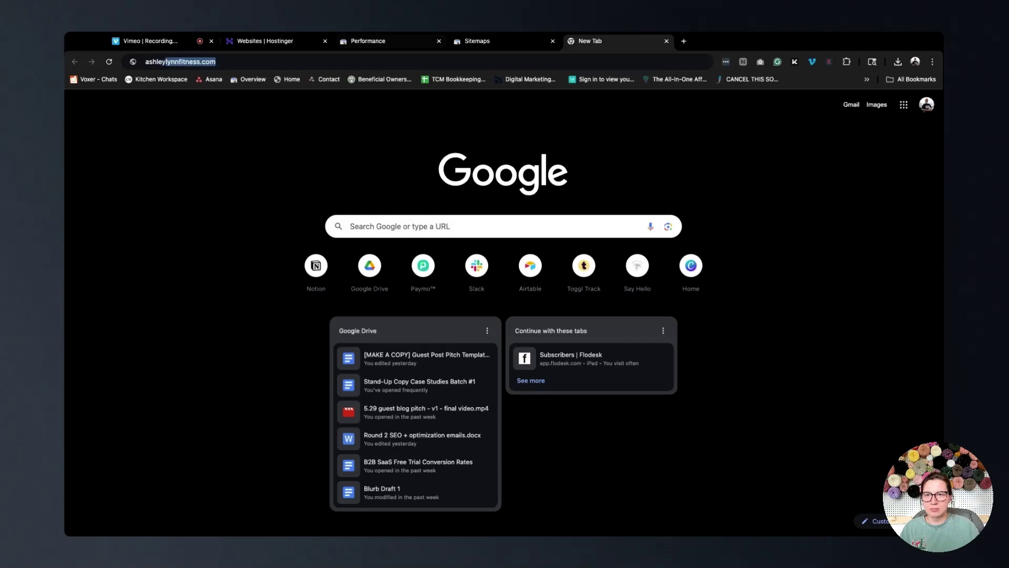
text(fitn)
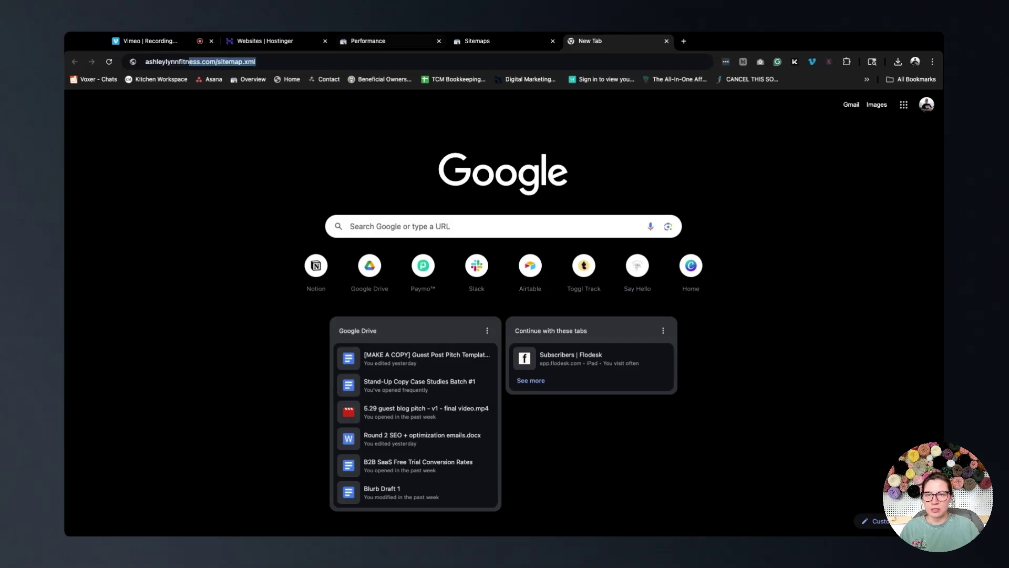
text(ess.com/sit)
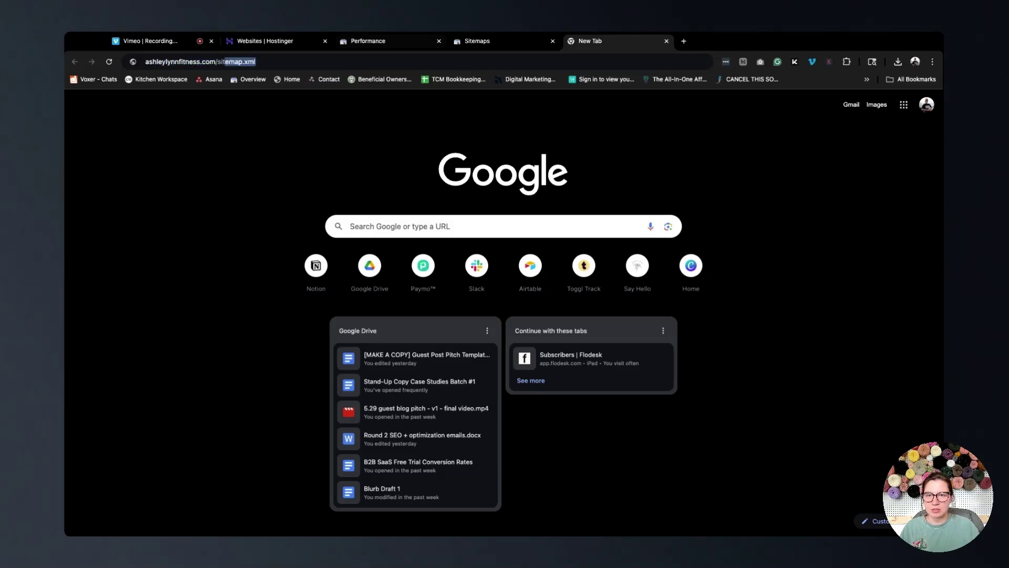
key(Return)
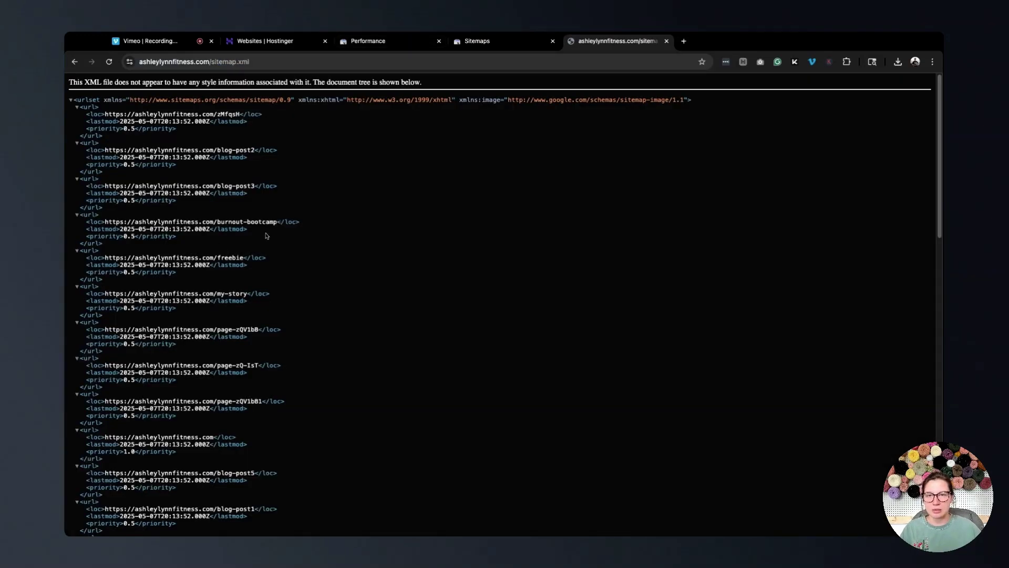
Paste the copied sitemap URL into the Search Console field, clear it, and end on the Sitemaps tab.
click(199, 61)
key(ctrl+c)
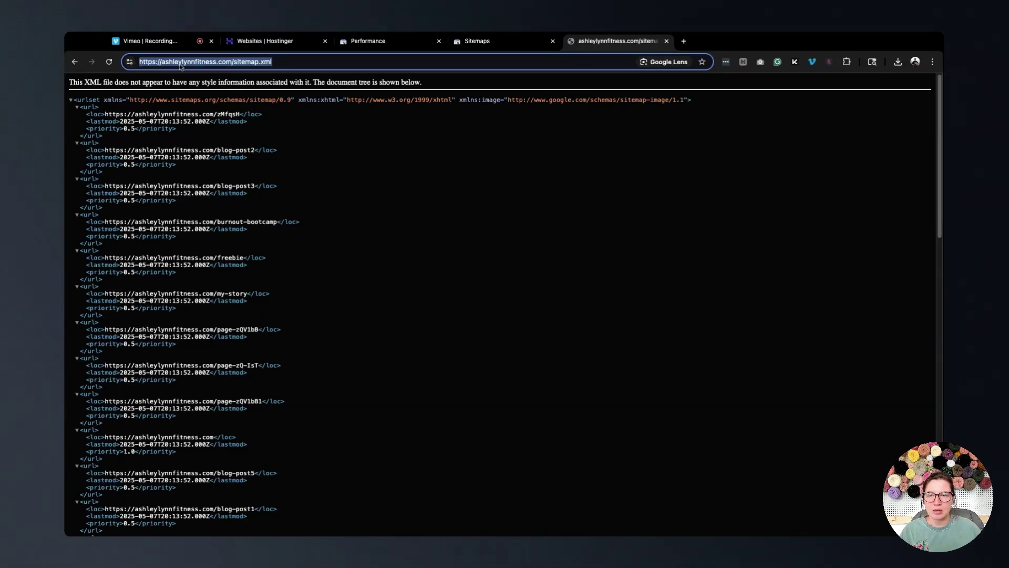
click(502, 47)
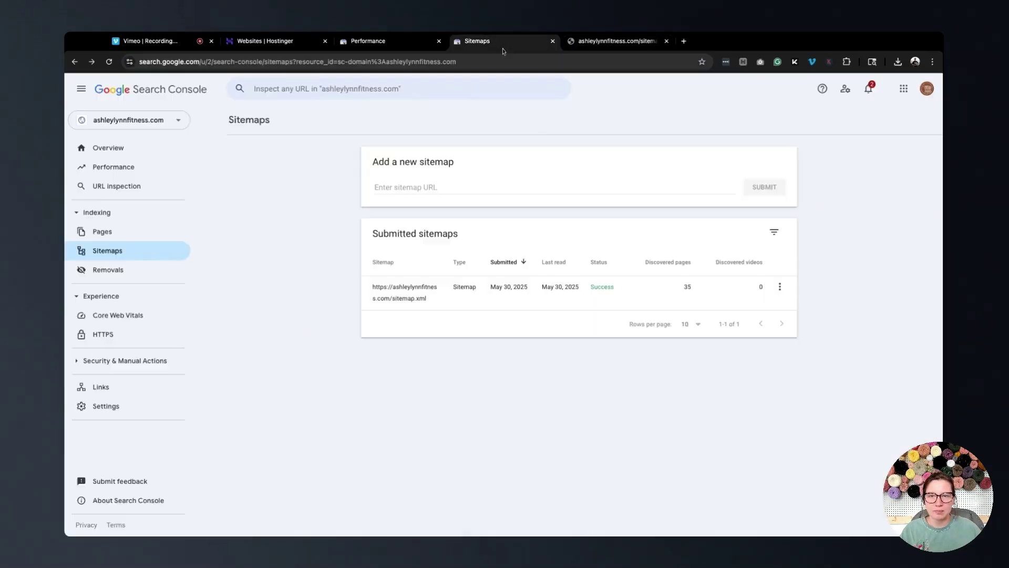
click(444, 189)
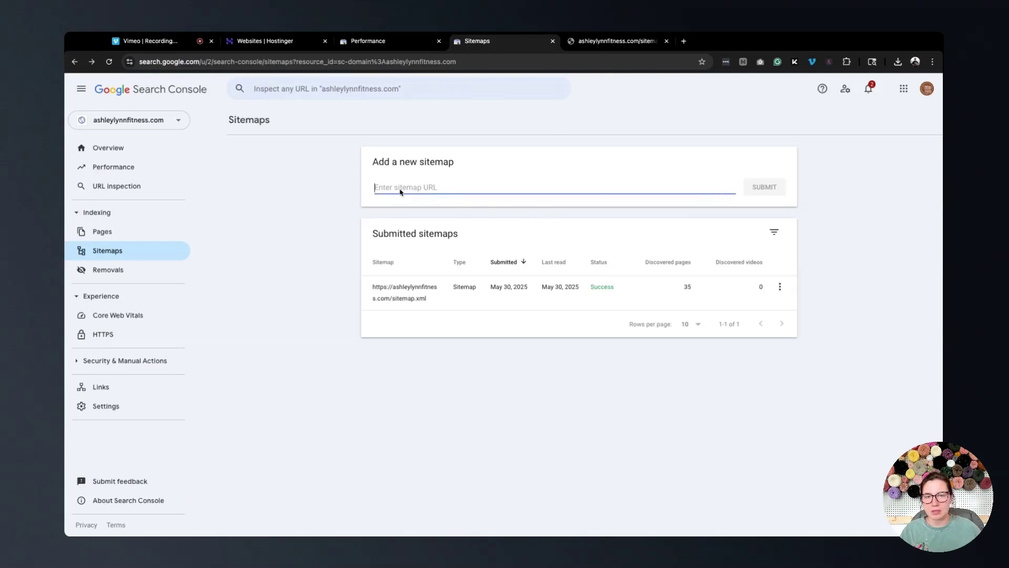
key(ctrl+v)
triple_click(482, 190)
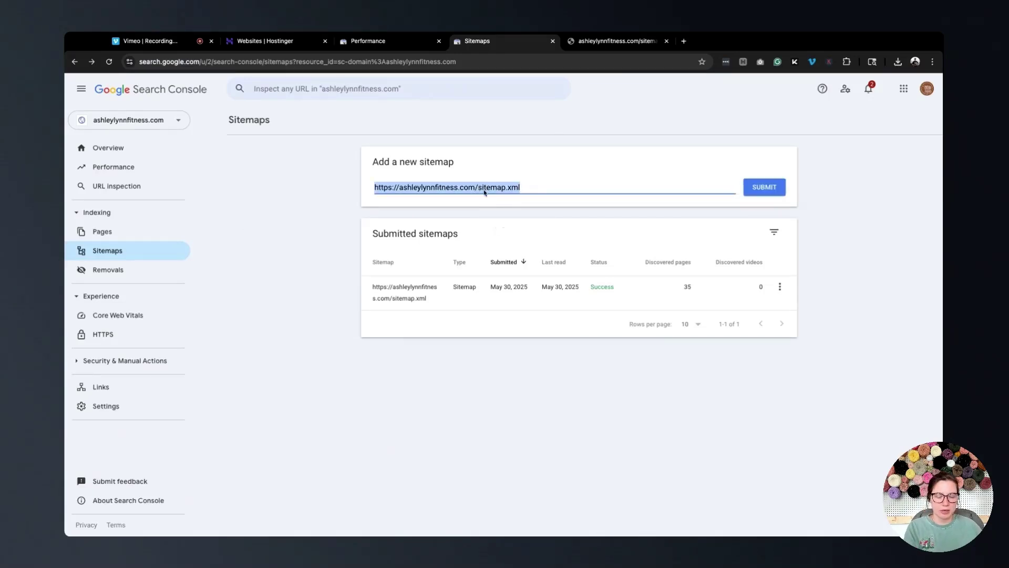
key(BackSpace)
click(625, 48)
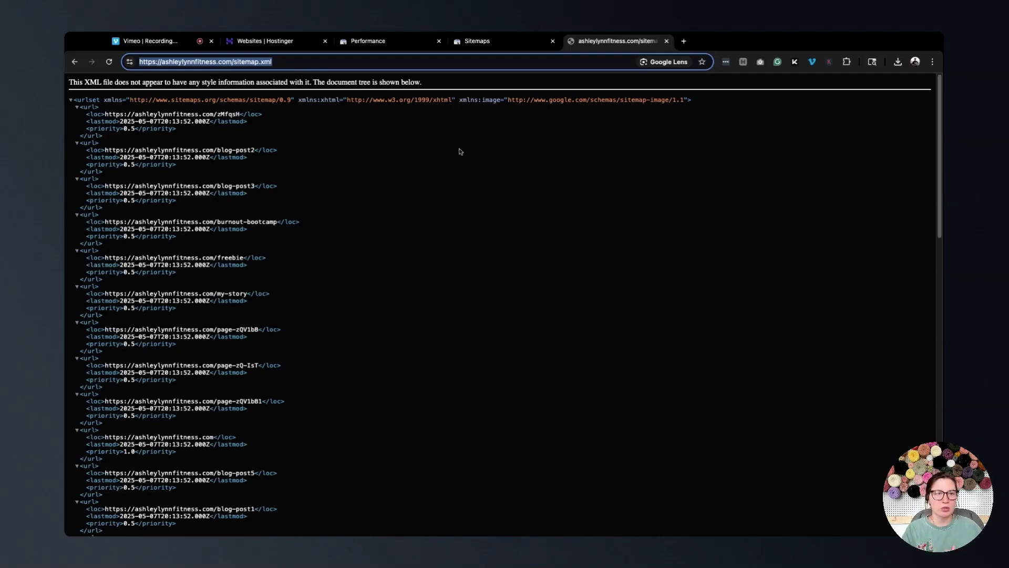
click(492, 40)
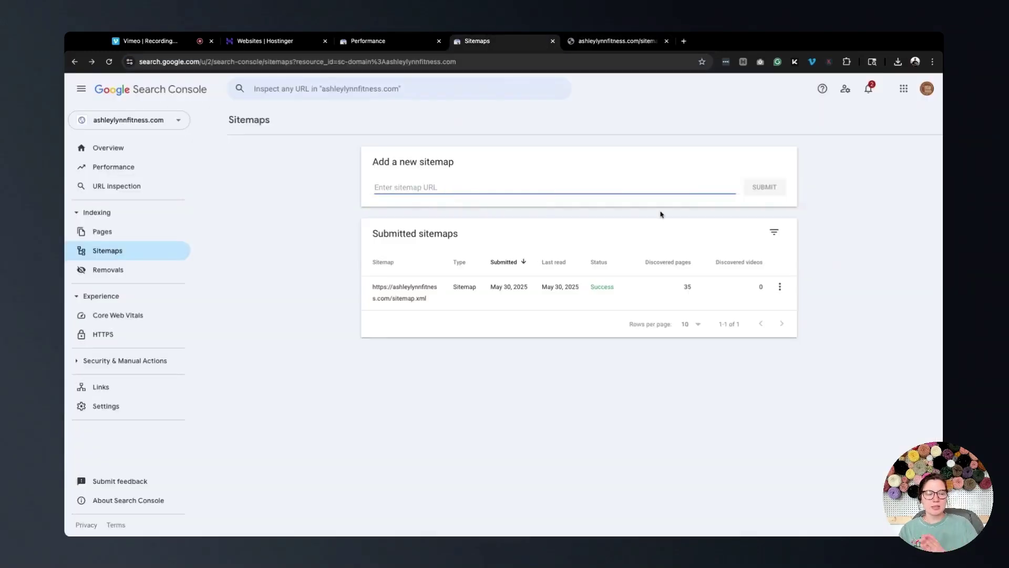